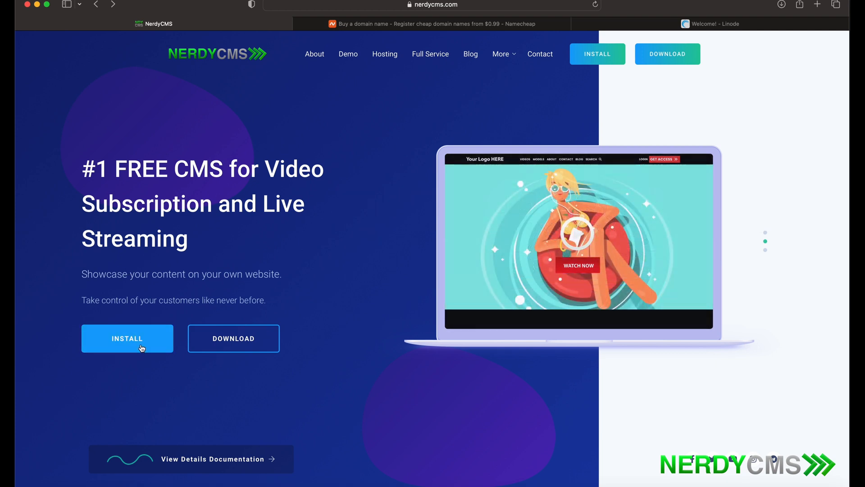
# - Open the NerdyCMS install page from the homepage
pyautogui.click(140, 347)
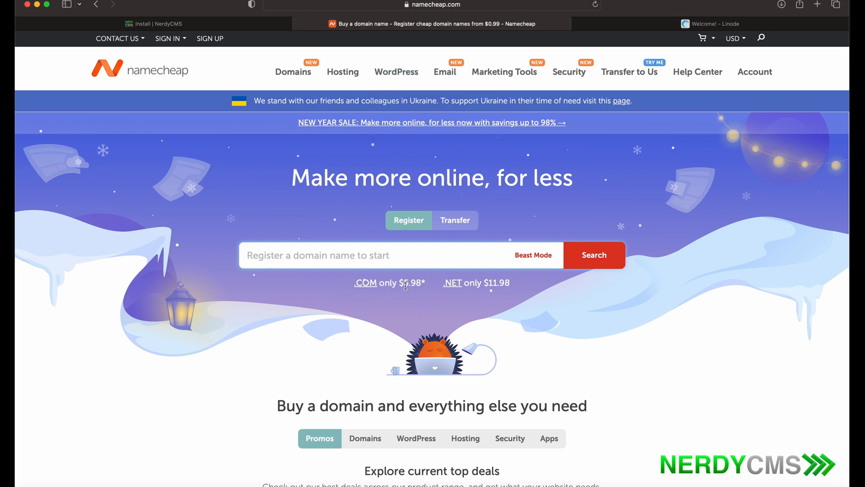
# - Search Namecheap for the domain freelivecms.com
pyautogui.moveTo(422, 283); pyautogui.dragTo(400, 281)
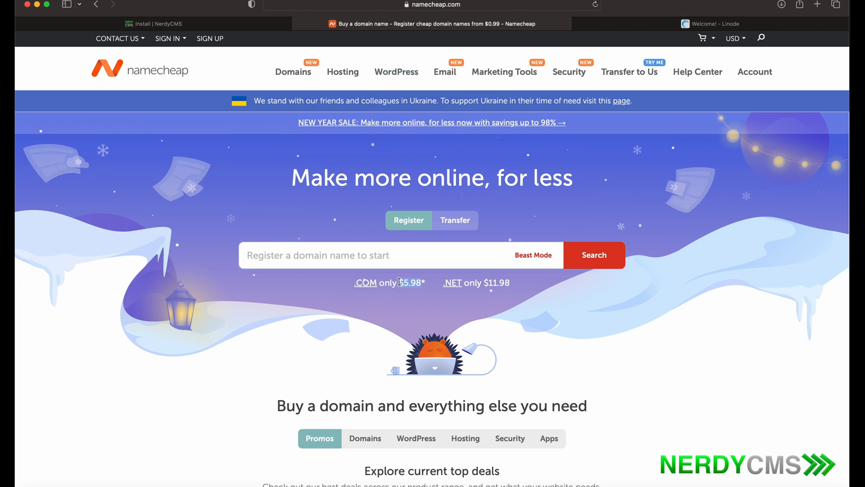
pyautogui.click(253, 320)
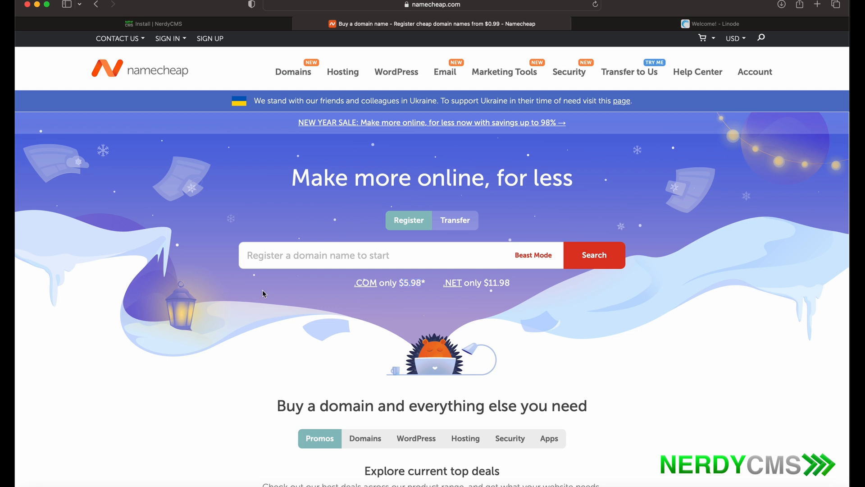
pyautogui.click(283, 259)
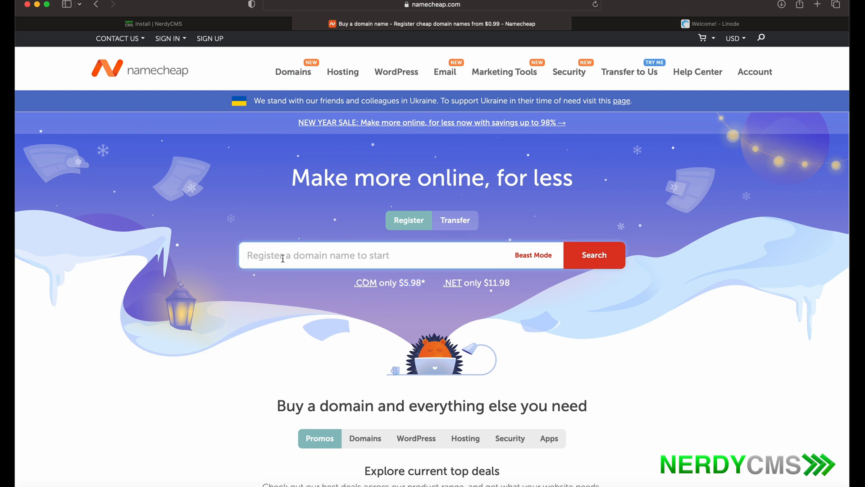
pyautogui.write('f')
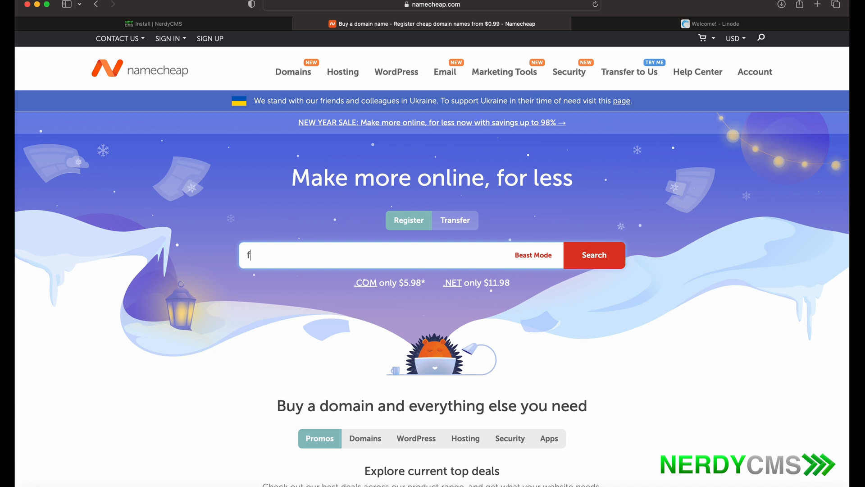
pyautogui.write('reelivecms.com')
pyautogui.click(591, 262)
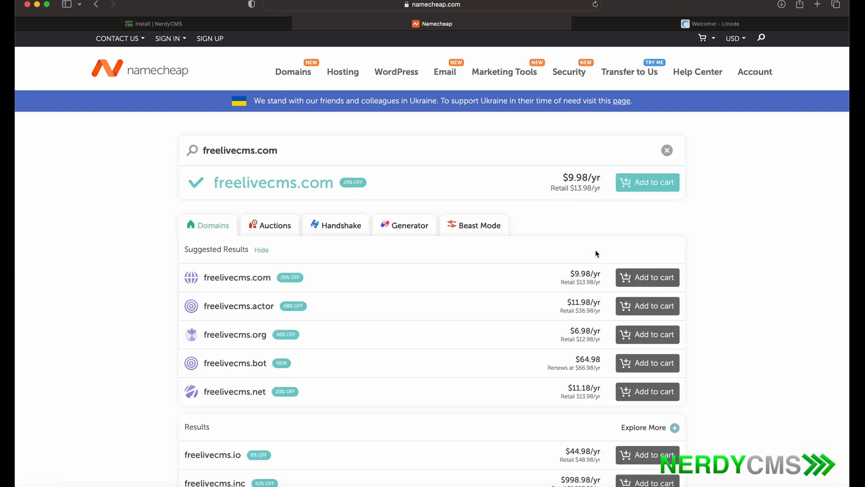
# - Add freelivecms.com to the cart and confirm the order
pyautogui.click(650, 183)
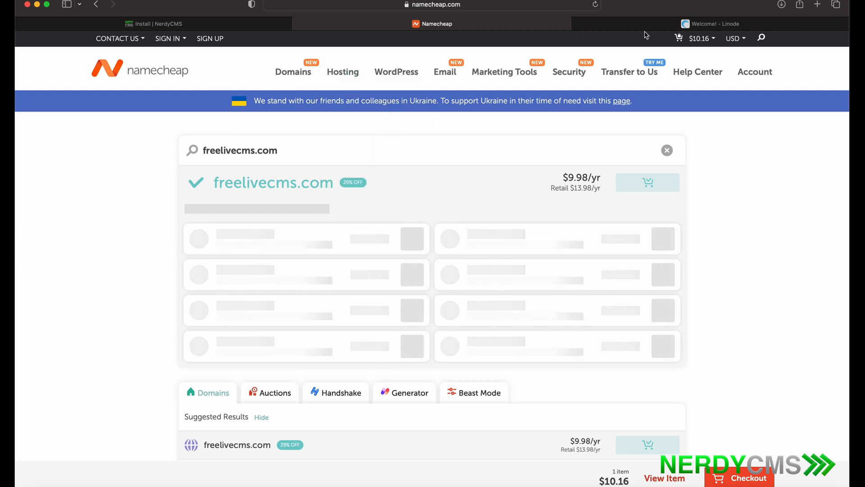
pyautogui.moveTo(700, 45)
pyautogui.click(659, 130)
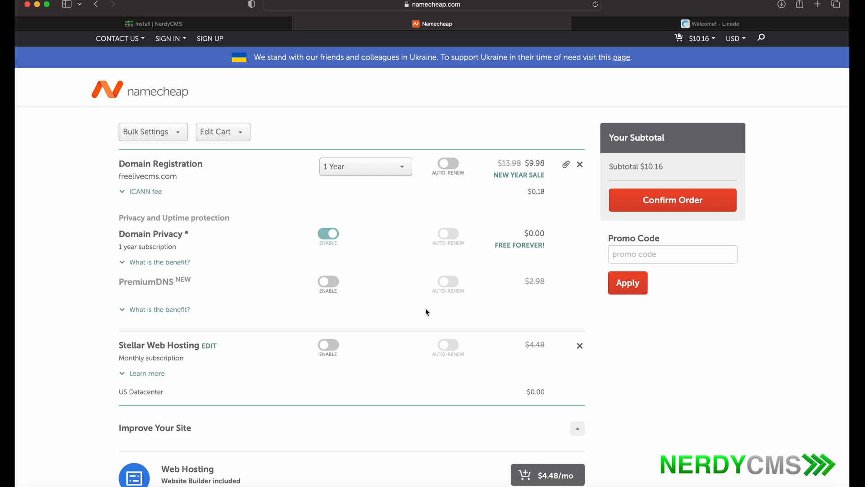
pyautogui.click(630, 205)
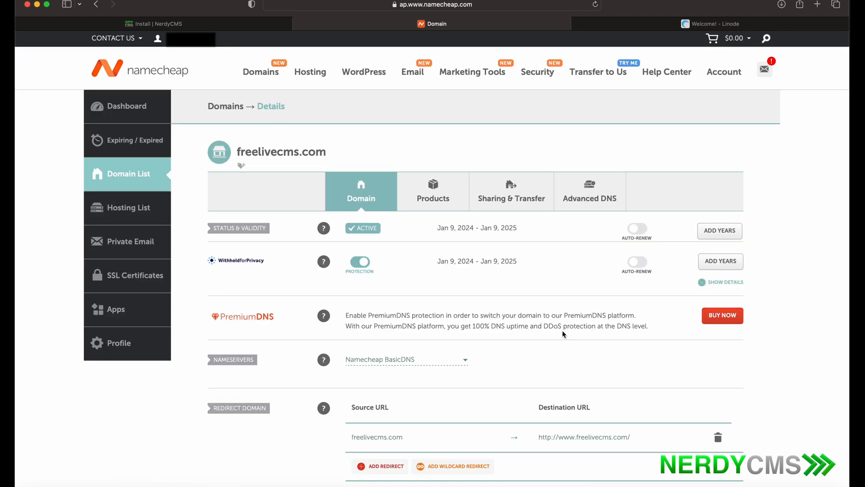
pyautogui.scroll(-4, 563, 334)
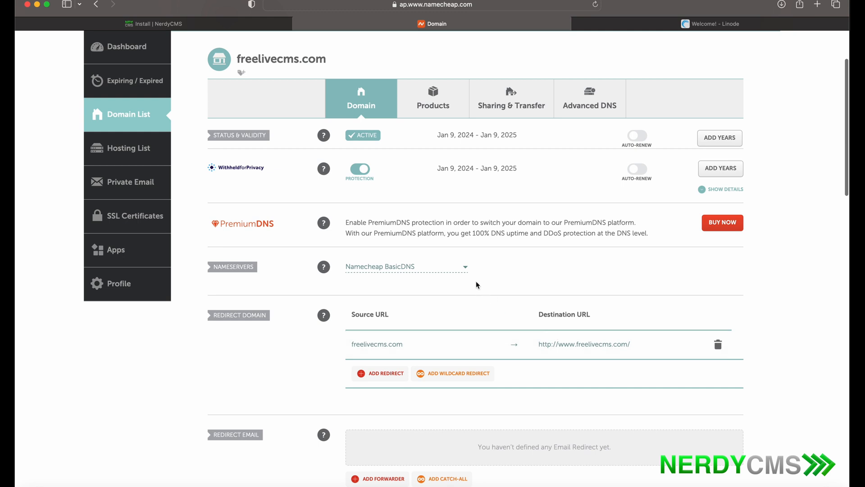
# - Change the freelivecms.com Nameservers dropdown to Custom DNS
pyautogui.click(465, 268)
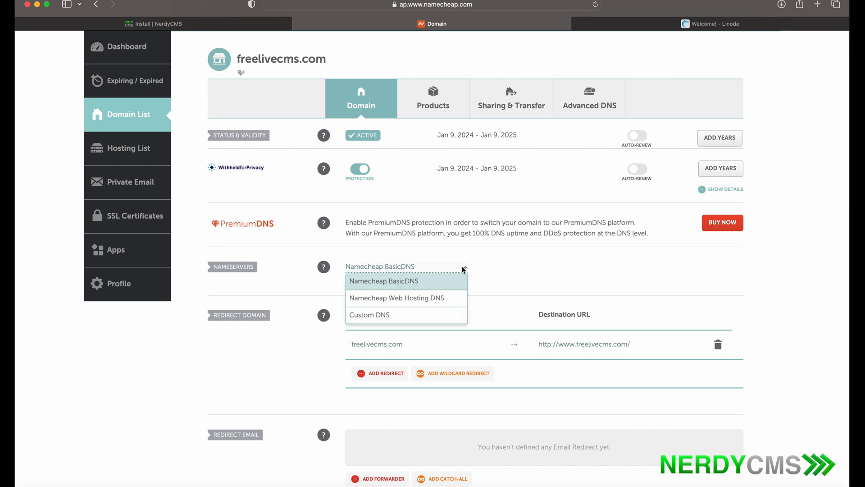
pyautogui.click(404, 319)
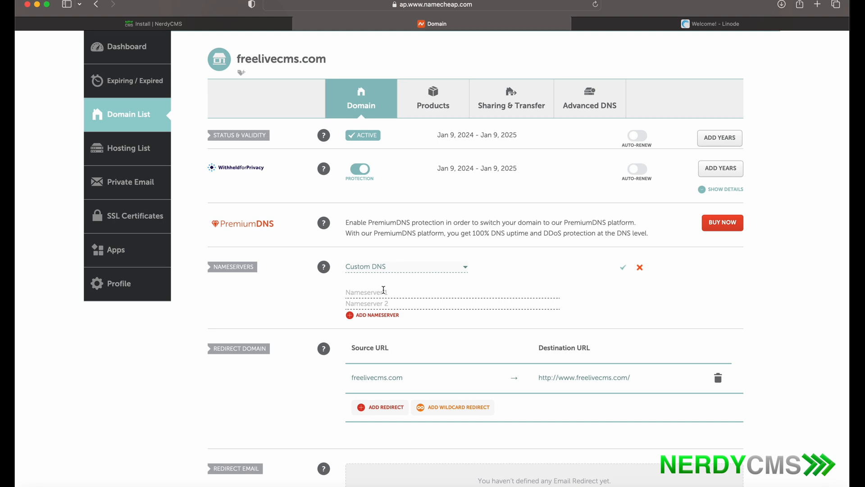
# - Go from the Linode login page to the linode.com Akamai homepage
pyautogui.click(731, 29)
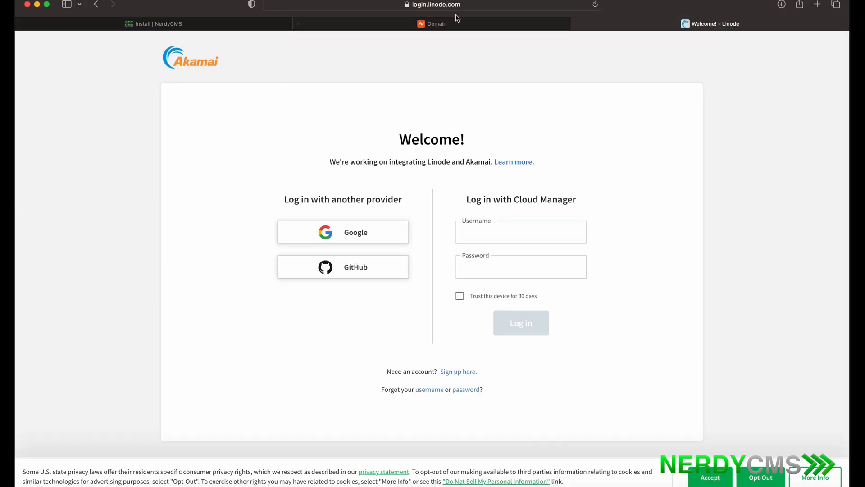
pyautogui.click(220, 68)
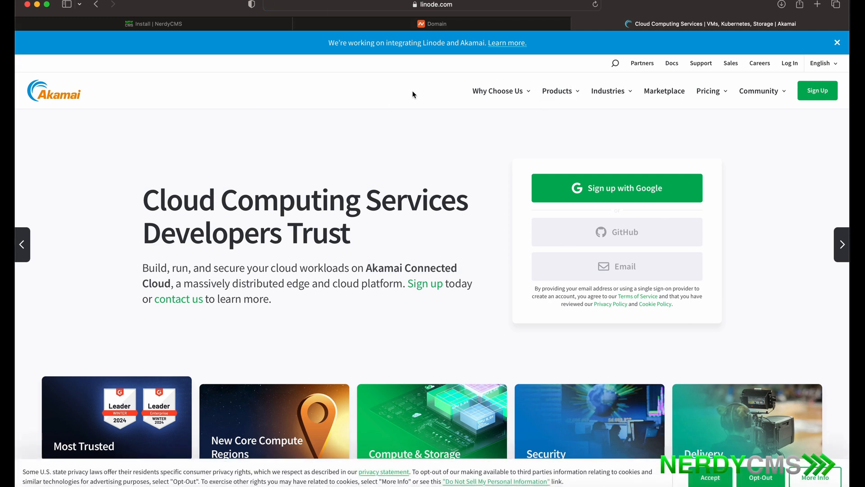
# - Enter ns1.linode.com and ns2.linode.com as the first two custom nameservers
pyautogui.click(494, 25)
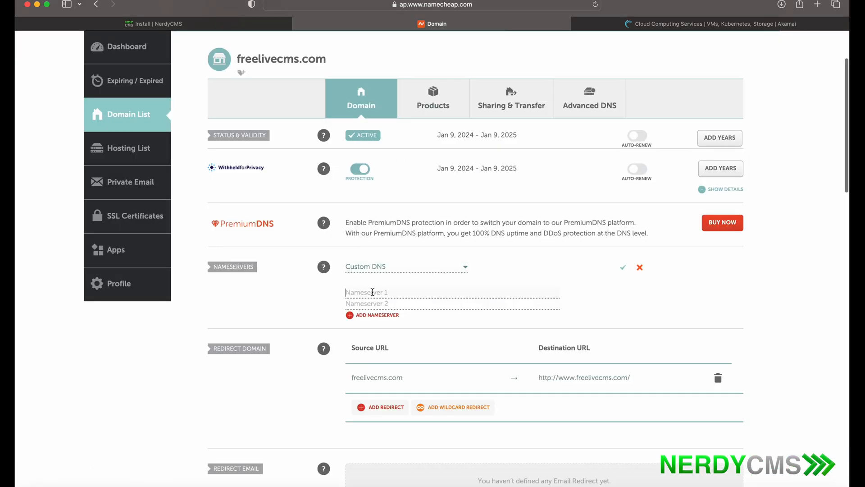
pyautogui.write('ns')
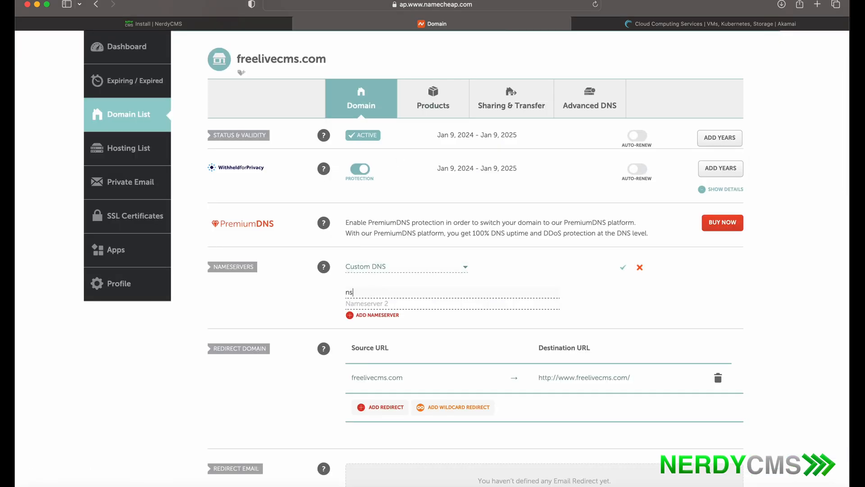
pyautogui.write('1.linode.com')
pyautogui.click(380, 304)
pyautogui.write('ns2.linode.com')
# - Add three more nameservers, ns3 to ns5.linode.com, and save the list
pyautogui.click(350, 315)
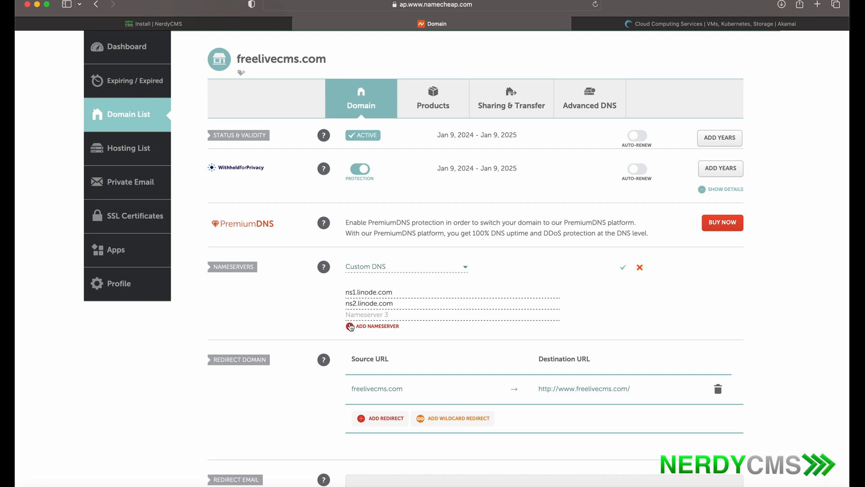
pyautogui.click(351, 325)
pyautogui.click(350, 337)
pyautogui.click(355, 318)
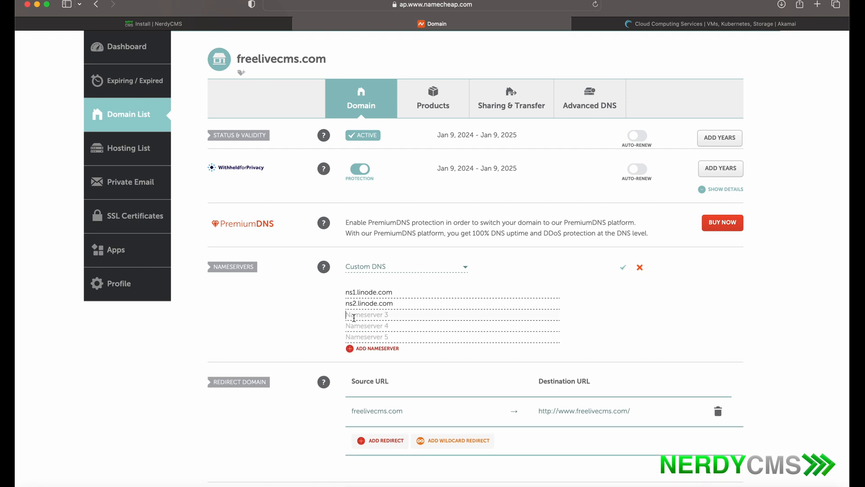
pyautogui.write('ns')
pyautogui.write('3.')
pyautogui.write('linode.com')
pyautogui.write('ns')
pyautogui.write('4.linode.com')
pyautogui.click(383, 336)
pyautogui.write('ns4')
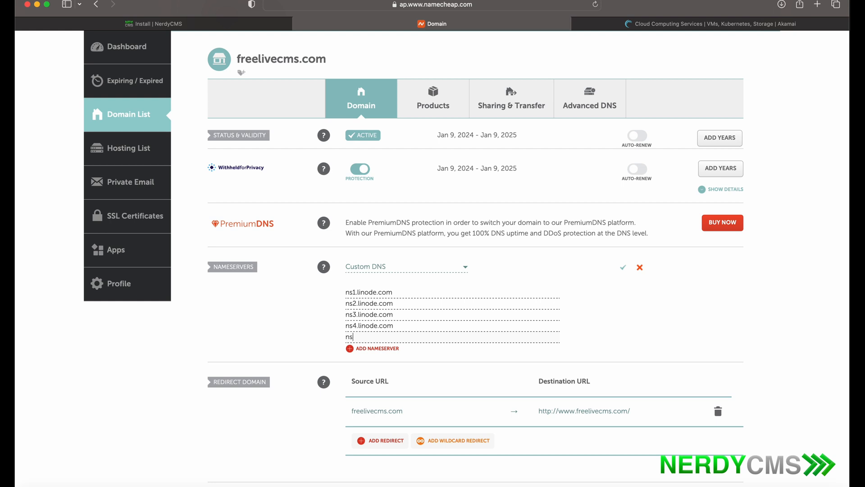
pyautogui.press('BackSpace')
pyautogui.write('5.linode.com')
pyautogui.click(624, 271)
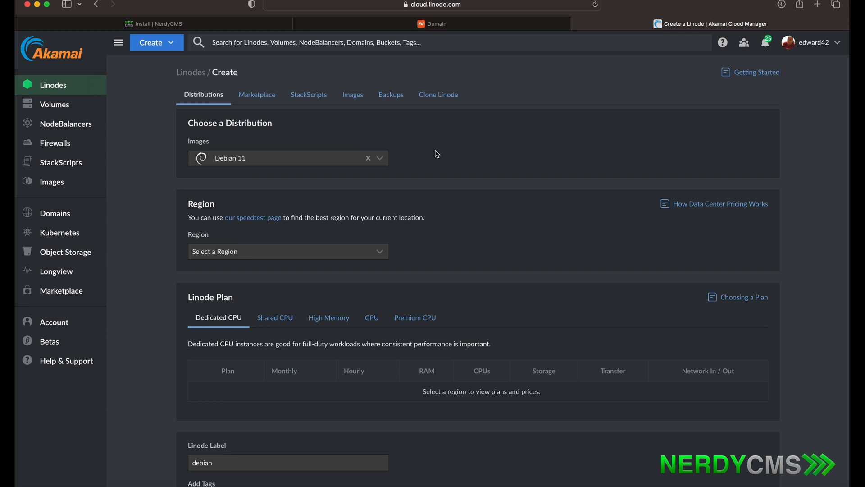
# - Pick Ubuntu 22.04 LTS as the image and Dallas, TX (us-central) as the region
pyautogui.scroll(-2, 435, 151)
pyautogui.scroll(1, 435, 151)
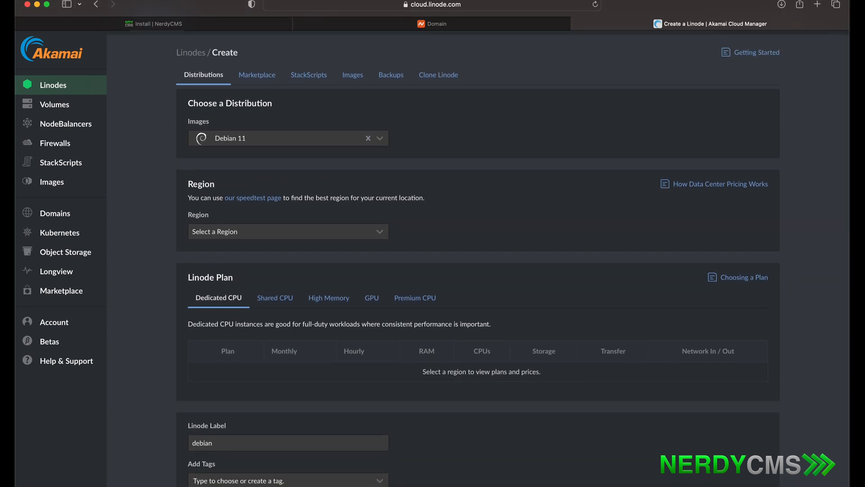
pyautogui.click(384, 140)
pyautogui.moveTo(386, 189); pyautogui.dragTo(385, 263)
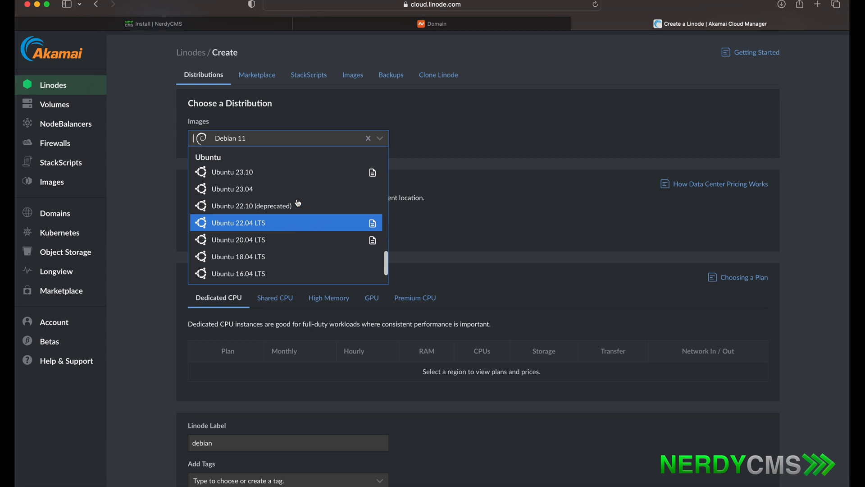
pyautogui.click(290, 223)
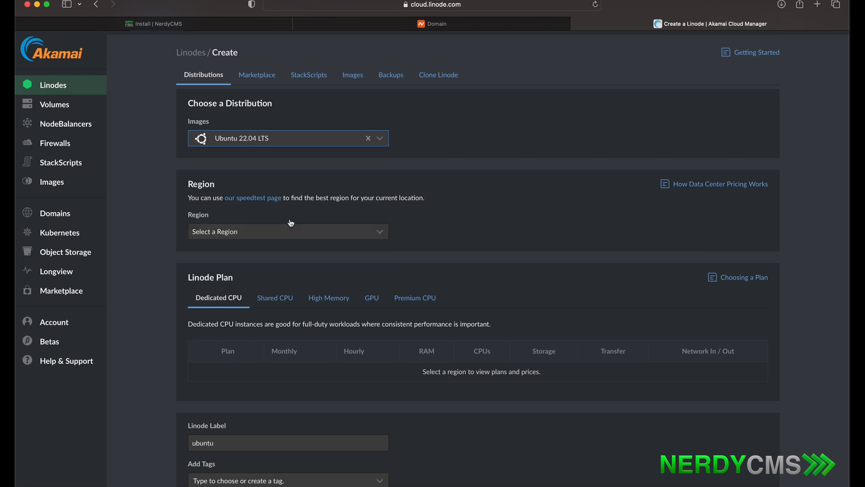
pyautogui.click(295, 231)
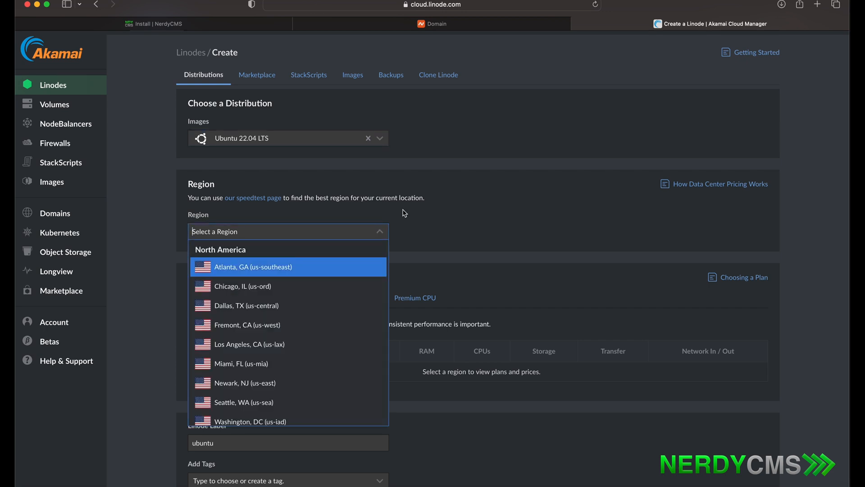
pyautogui.click(307, 308)
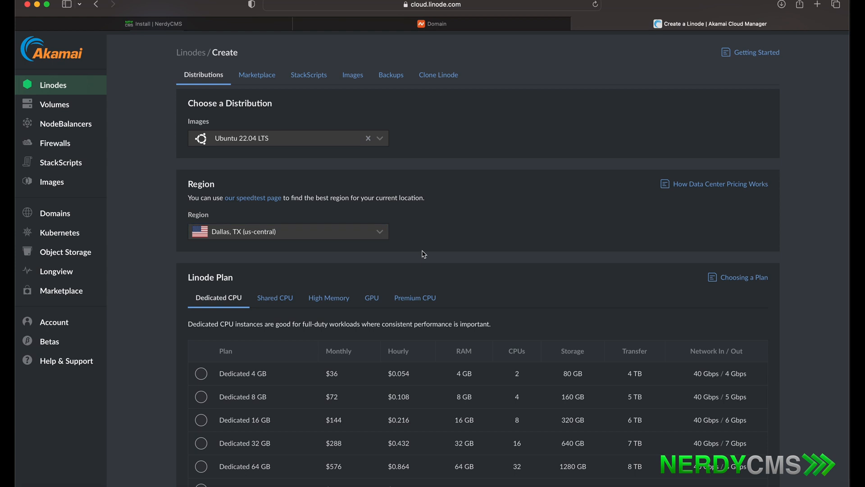
# - Compare the High Memory, GPU and Premium CPU plans, then select Shared CPU Linode 4 GB ($24/month)
pyautogui.scroll(-3, 422, 250)
pyautogui.scroll(-3, 422, 253)
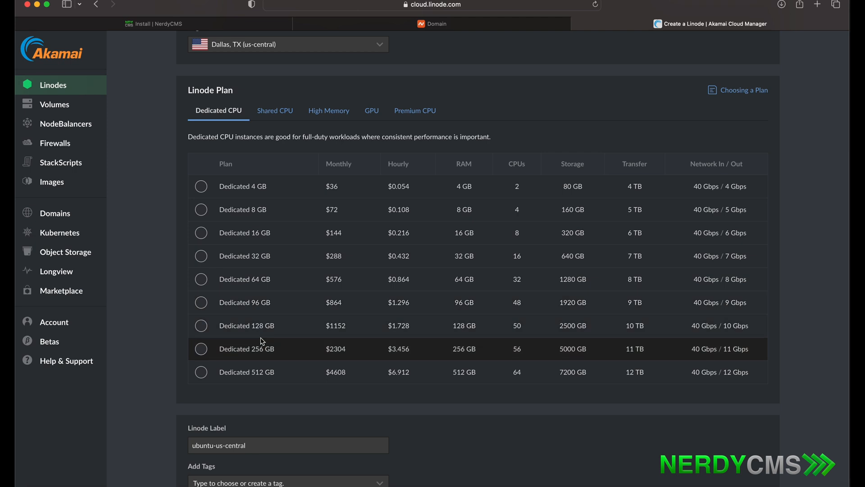
pyautogui.click(291, 113)
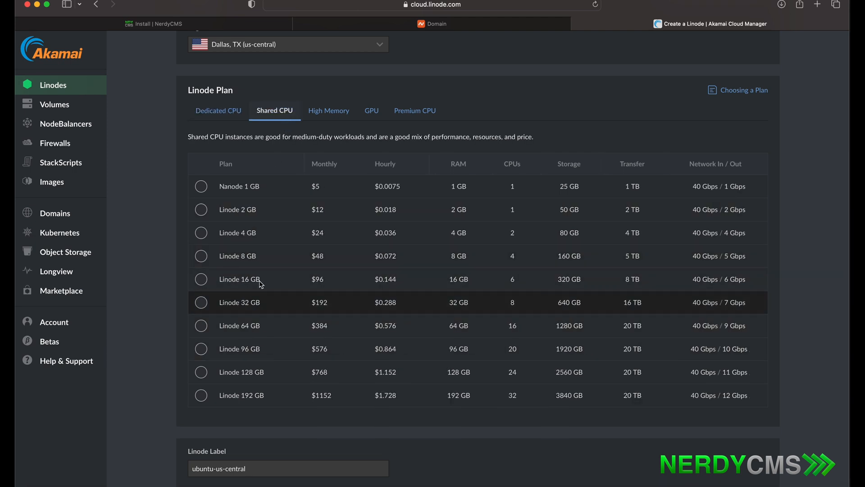
pyautogui.click(328, 116)
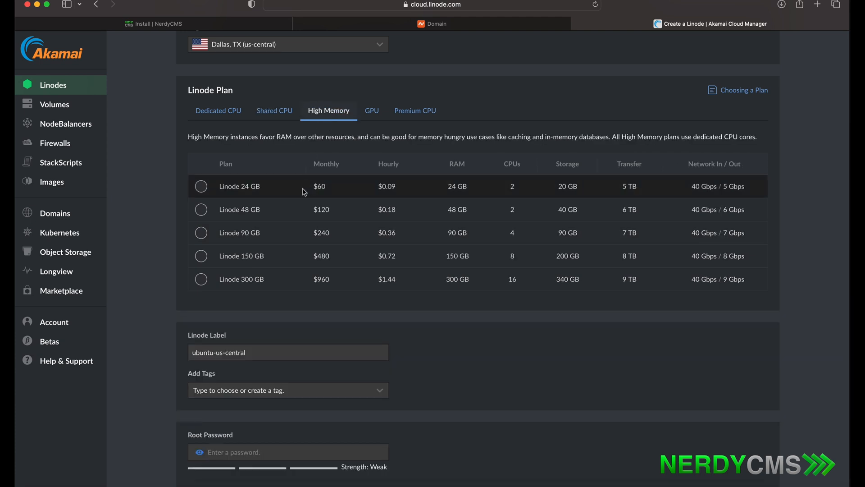
pyautogui.click(375, 114)
pyautogui.click(401, 116)
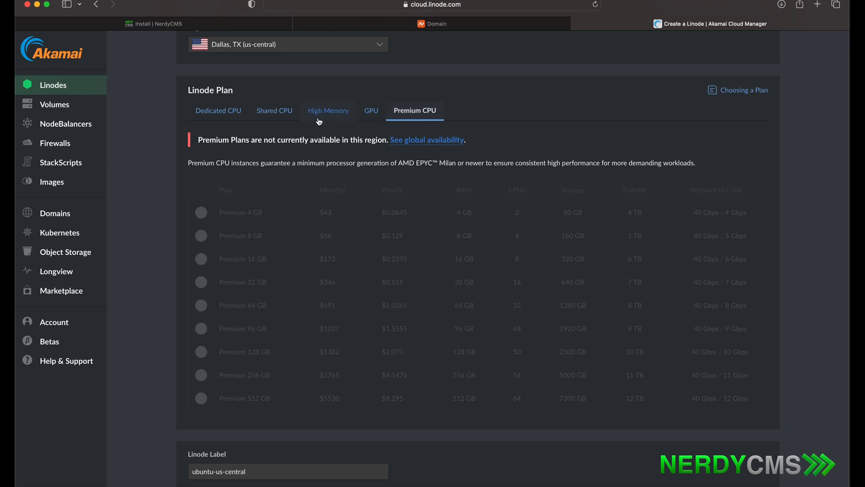
pyautogui.click(280, 114)
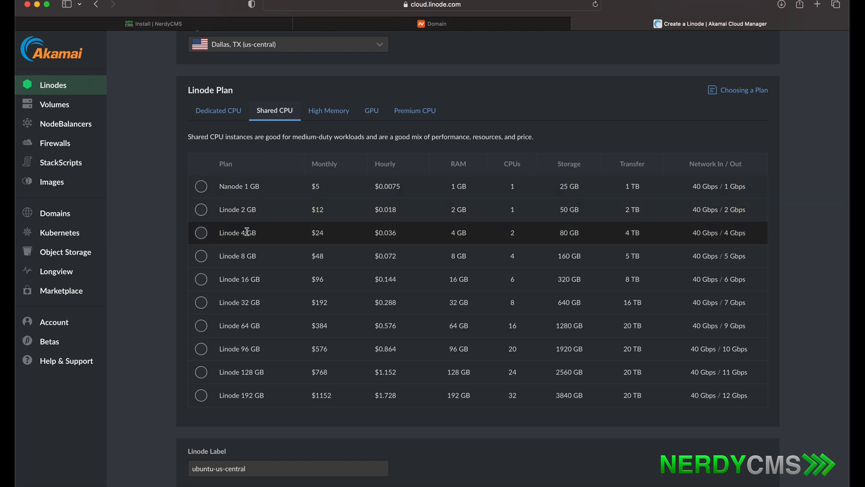
pyautogui.moveTo(246, 234); pyautogui.dragTo(220, 233)
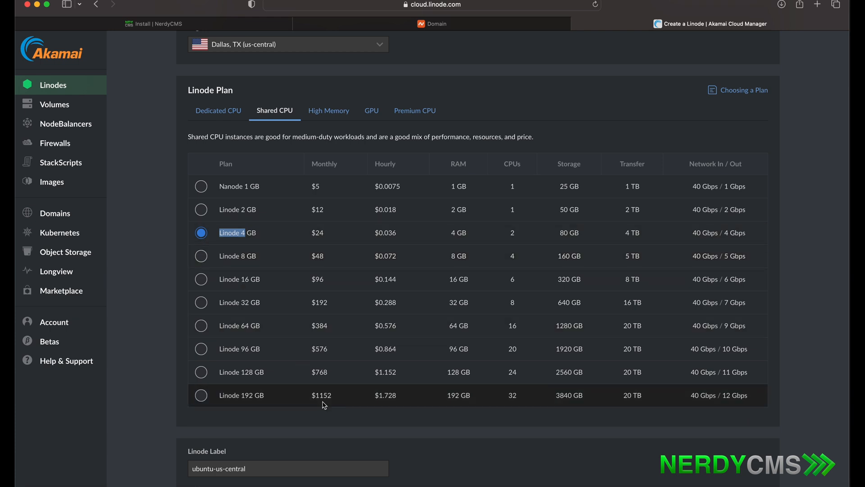
pyautogui.click(338, 427)
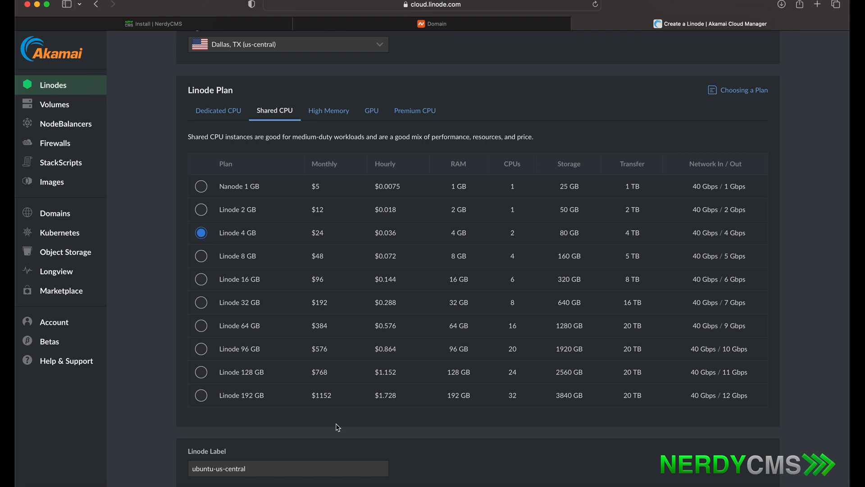
# - Replace the Linode label with freelivecms.com
pyautogui.scroll(-5, 338, 427)
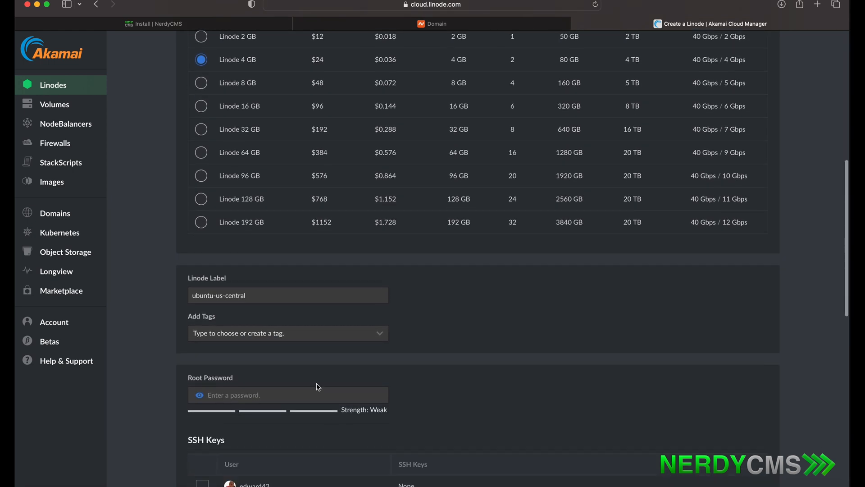
pyautogui.moveTo(312, 294); pyautogui.dragTo(191, 285)
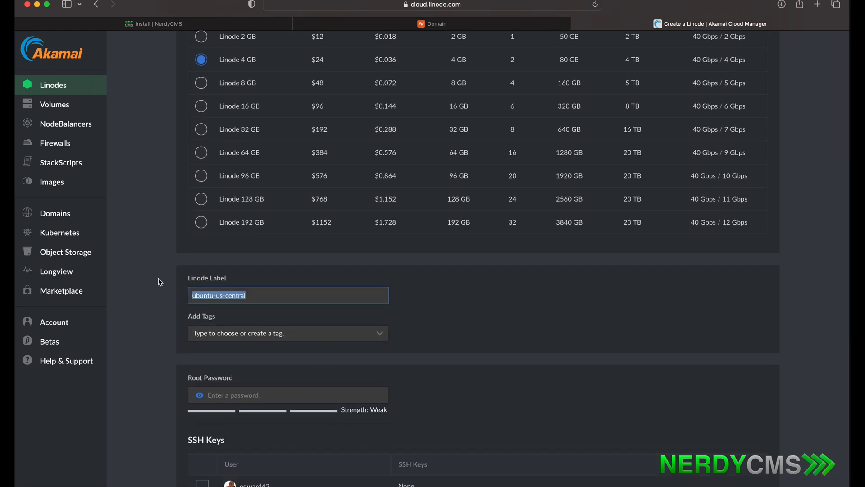
pyautogui.write('fre')
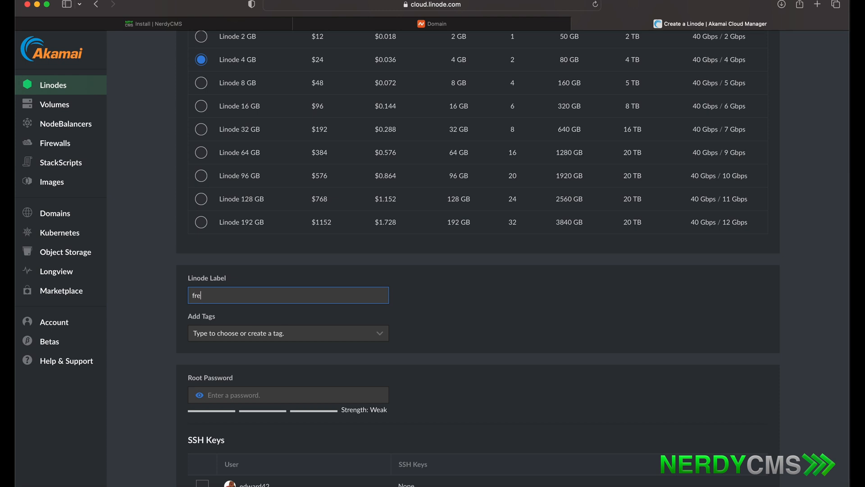
pyautogui.write('elivecms.com')
pyautogui.click(367, 368)
# - Enter a root password rated Good and reveal it to verify it
pyautogui.scroll(-1, 367, 369)
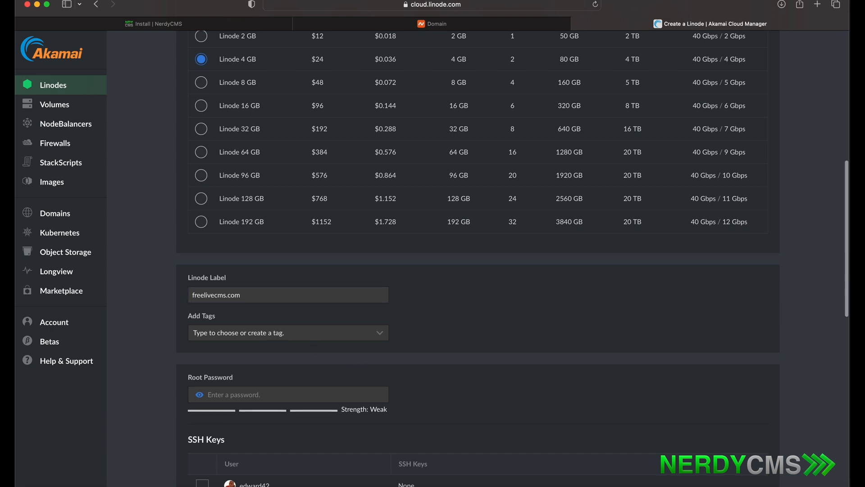
pyautogui.scroll(-5, 338, 350)
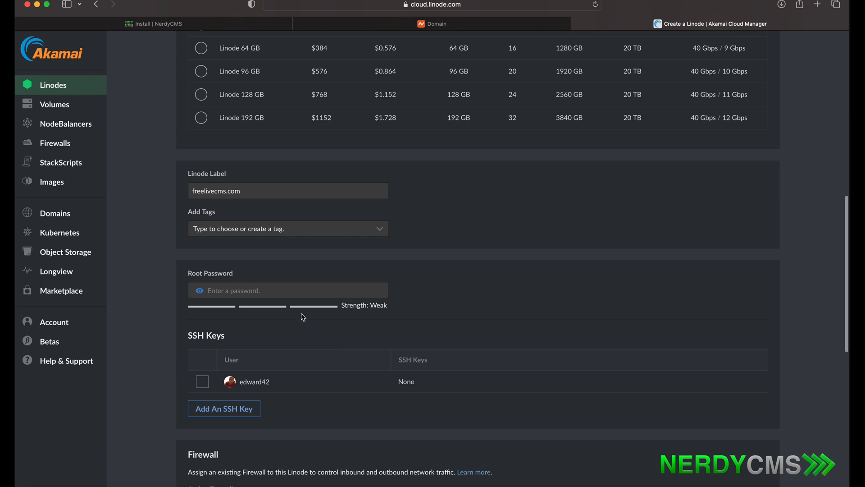
pyautogui.click(288, 291)
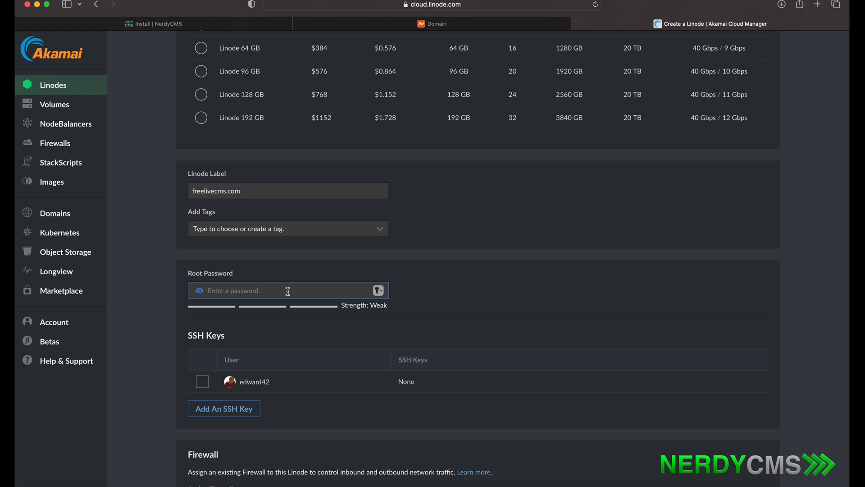
pyautogui.write('••••••••')
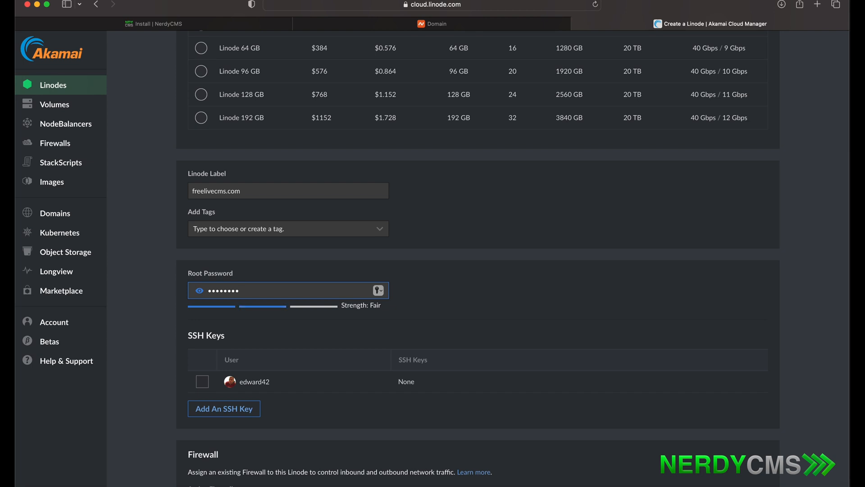
pyautogui.write('•••••')
pyautogui.click(320, 420)
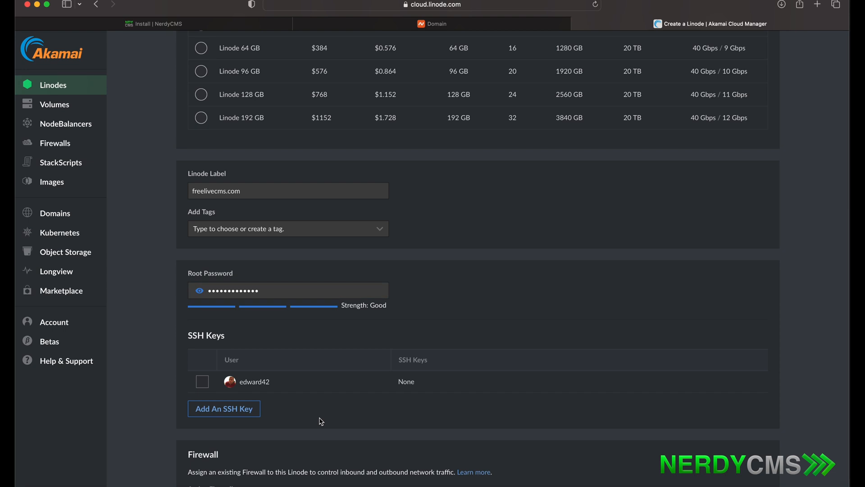
pyautogui.click(199, 291)
pyautogui.moveTo(265, 291); pyautogui.dragTo(204, 287)
pyautogui.press('super+c')
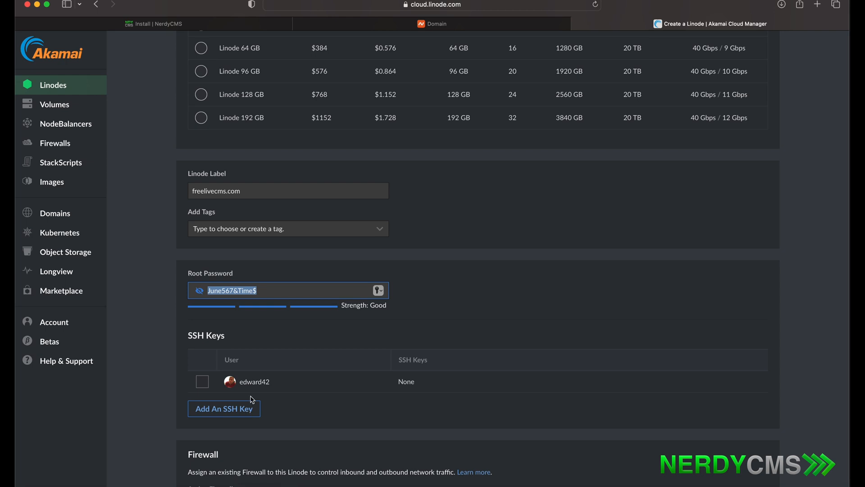
pyautogui.click(286, 336)
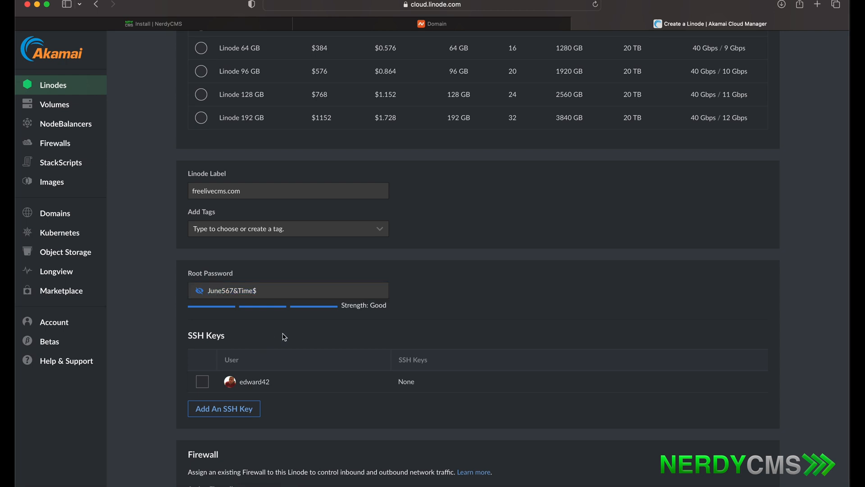
pyautogui.scroll(-2, 286, 336)
pyautogui.scroll(-5, 478, 257)
# - Create the freelivecms.com Linode and decline Safari's offer to save the password
pyautogui.scroll(-8, 478, 256)
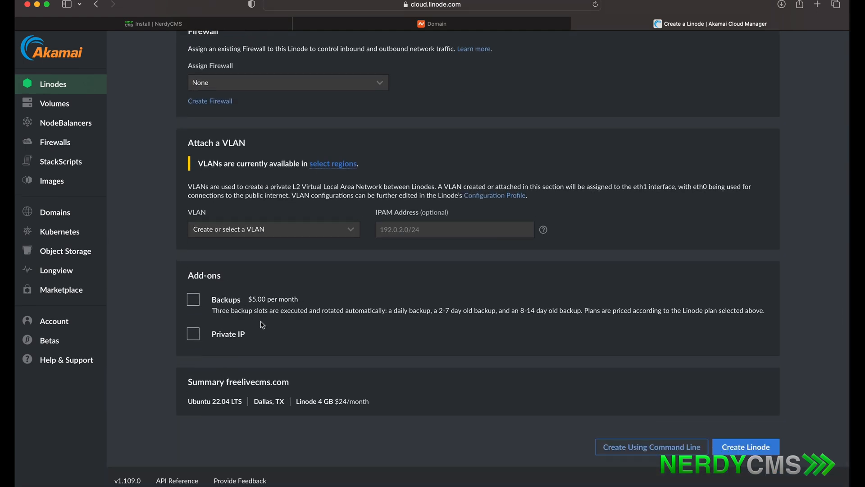
pyautogui.click(731, 452)
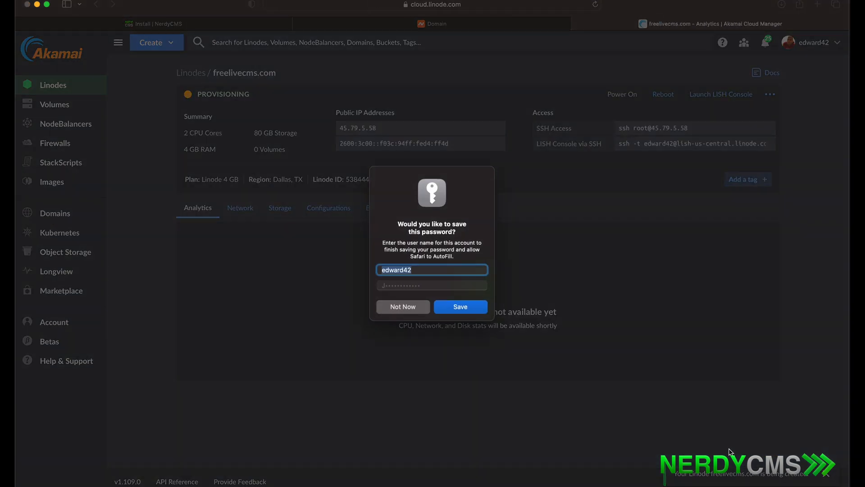
pyautogui.click(407, 311)
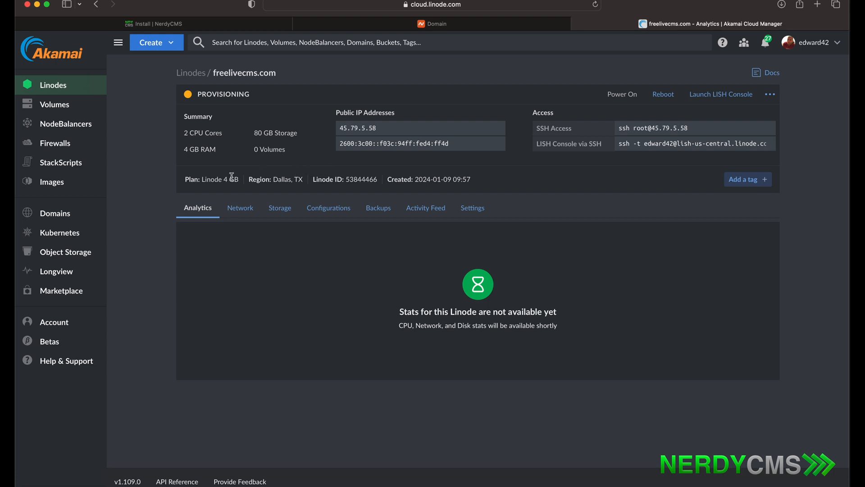
# - Start a new domain named freelivecms.com and fill in its SOA email address
pyautogui.click(63, 218)
pyautogui.click(353, 145)
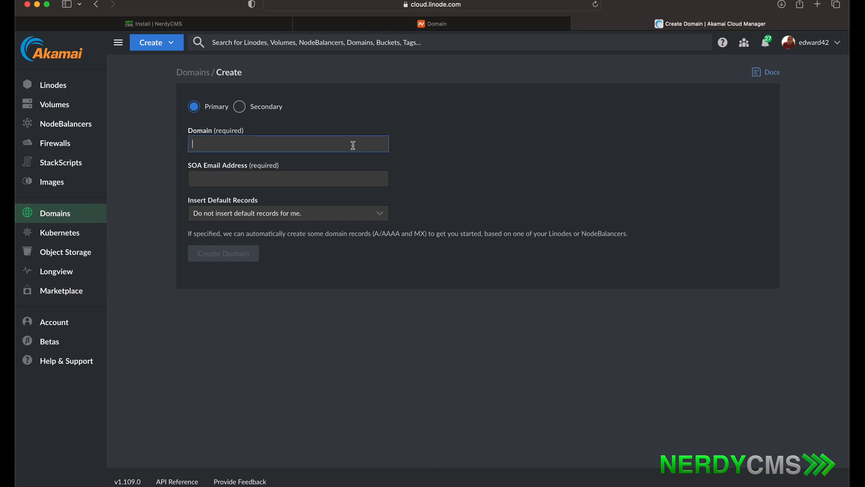
pyautogui.write('freelivecms.com')
pyautogui.click(303, 179)
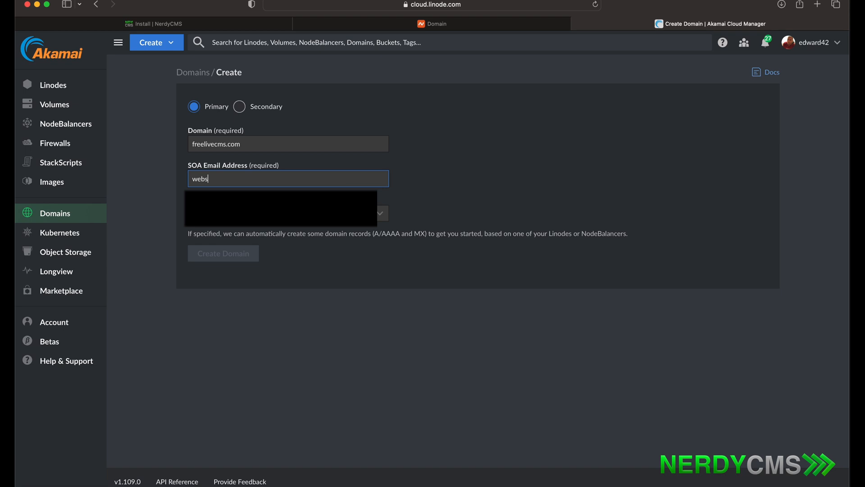
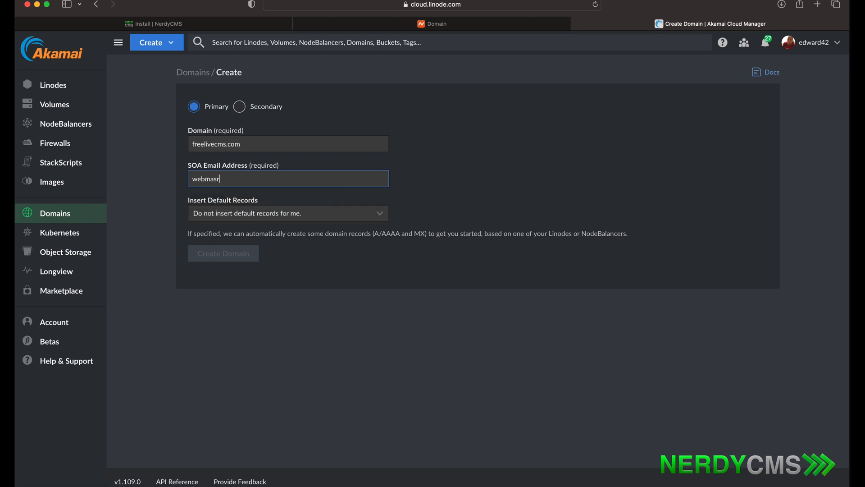
# - Insert default DNS records from the freelivecms.com Linode and create the domain
pyautogui.click(329, 217)
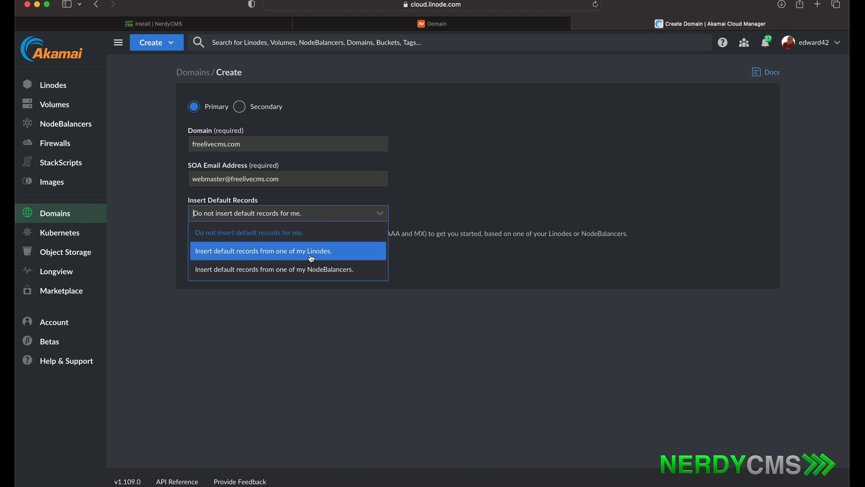
pyautogui.click(311, 258)
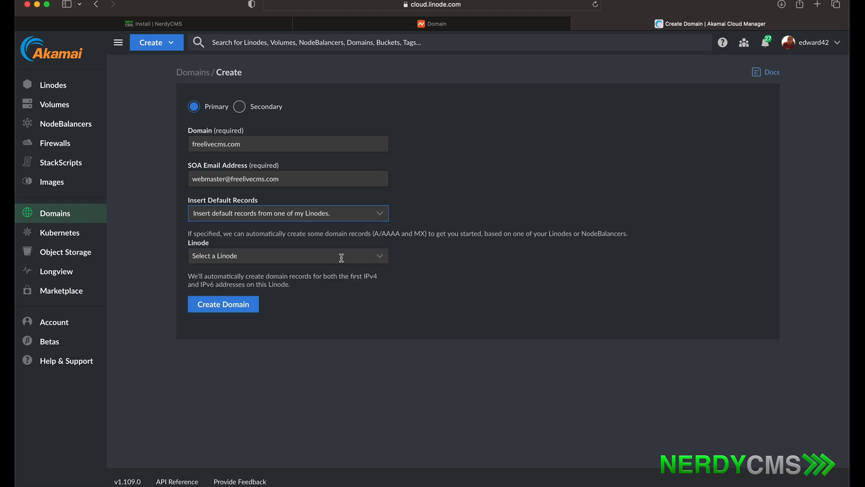
pyautogui.click(341, 256)
pyautogui.scroll(-2, 284, 344)
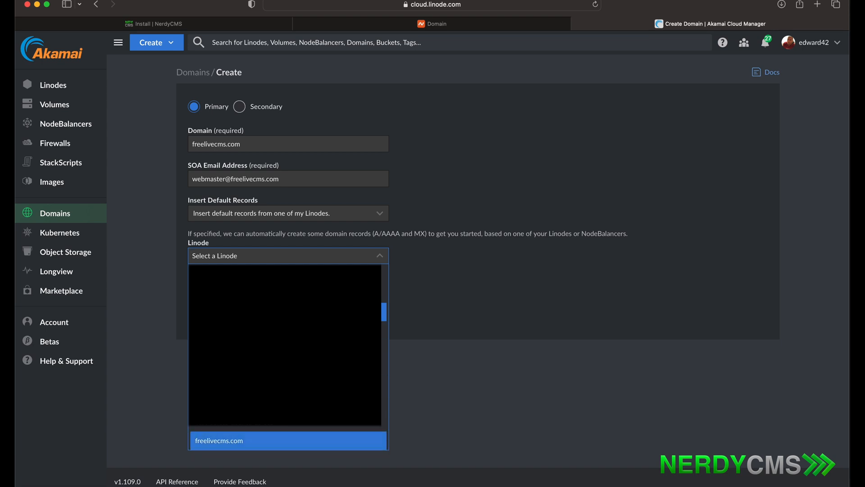
pyautogui.click(269, 441)
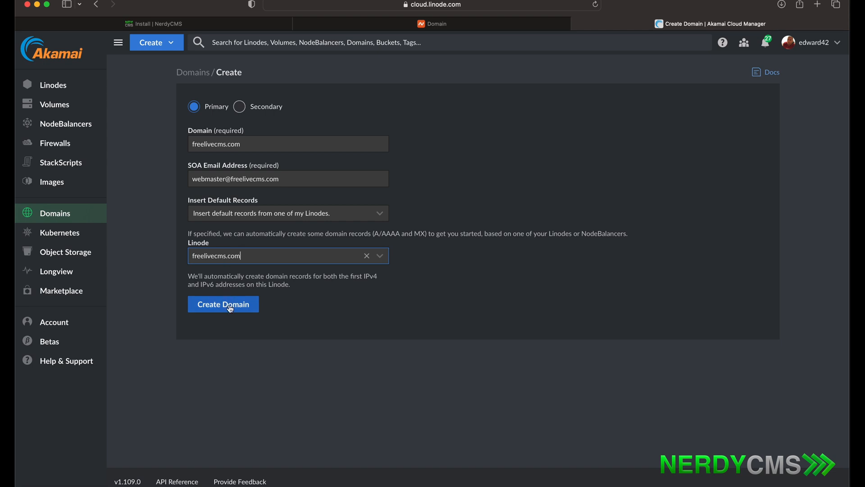
pyautogui.click(231, 309)
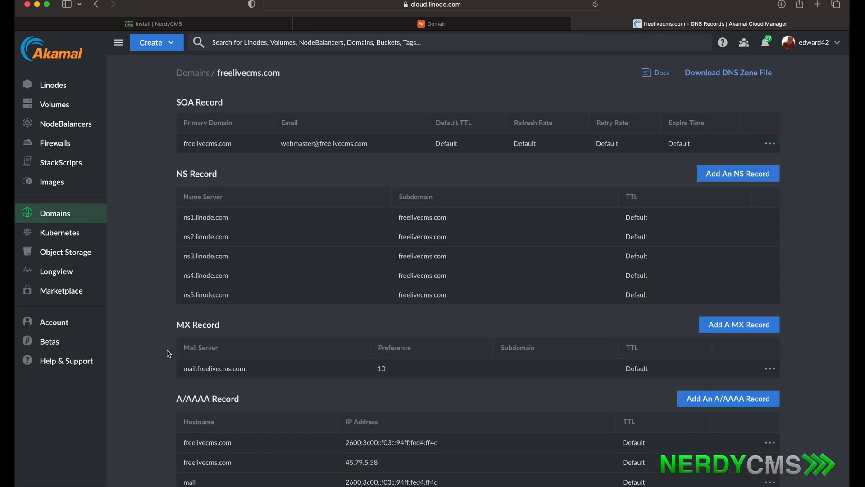
# - Scroll down the freelivecms.com DNS records to review the A/AAAA, CNAME and TXT entries
pyautogui.scroll(-5, 358, 278)
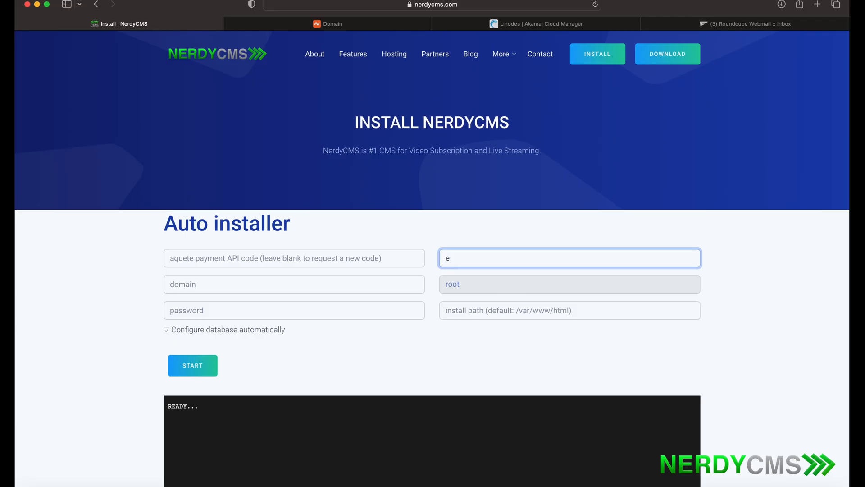
# - Fill the auto installer with the admin e-mail, domain freelivecms.com and the pasted root password
pyautogui.click(275, 280)
pyautogui.write('fre')
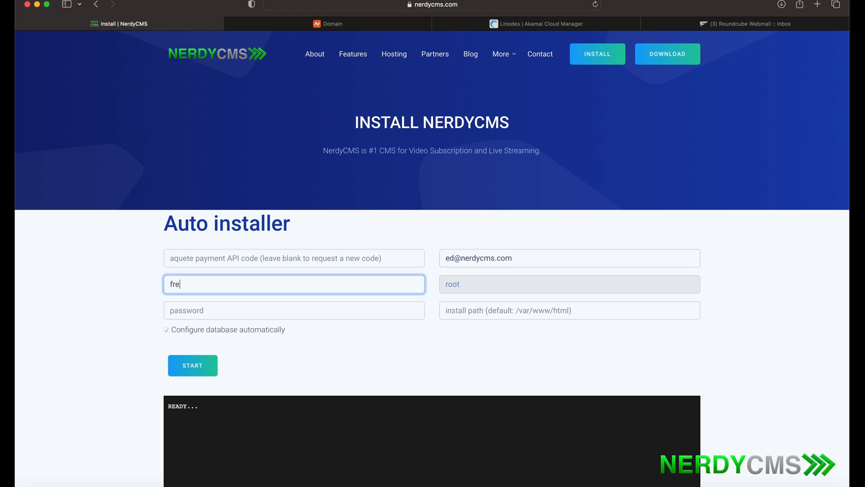
pyautogui.write('elivecms.com')
pyautogui.click(261, 310)
pyautogui.press('super+v')
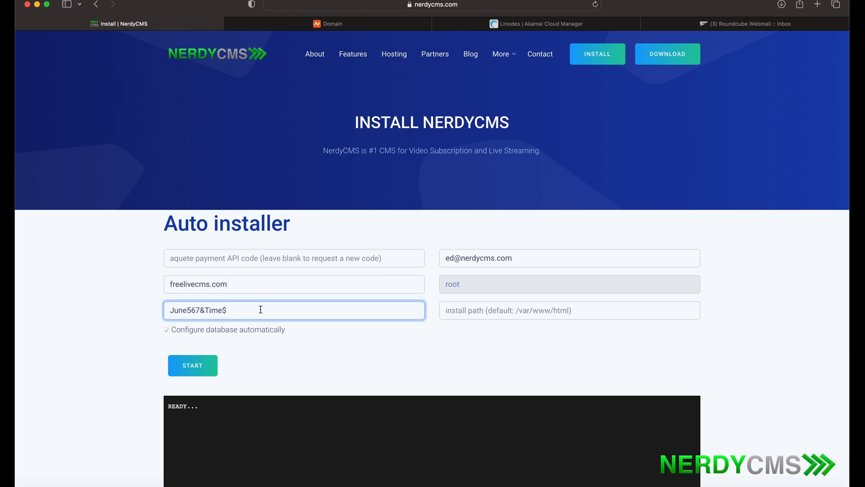
pyautogui.click(335, 347)
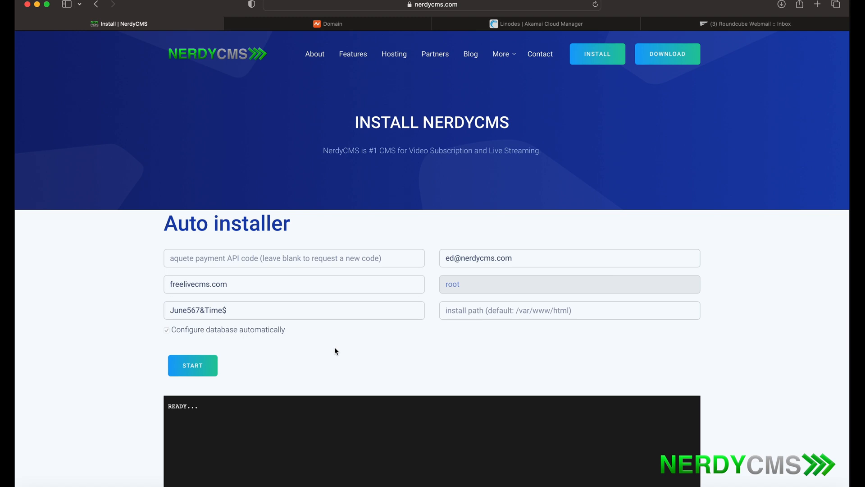
pyautogui.scroll(-5, 334, 347)
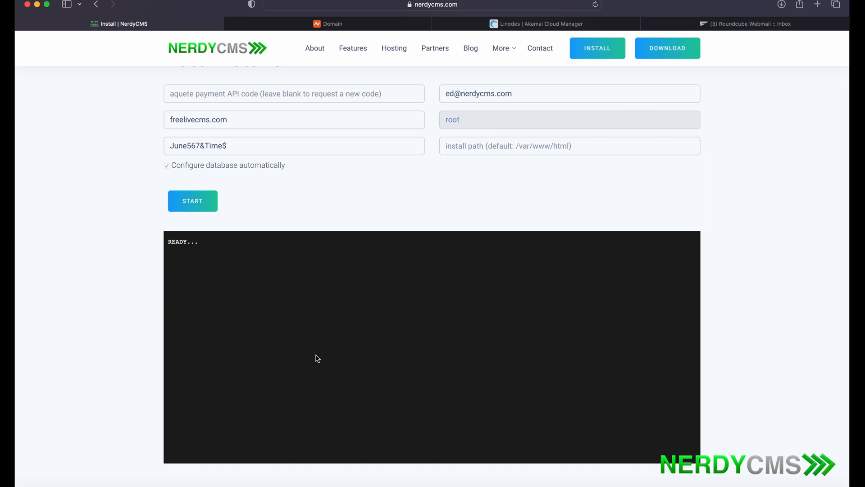
# - Start the NerdyCMS auto installation on 45.79.5.58 and let it run to FINISHED
pyautogui.click(198, 206)
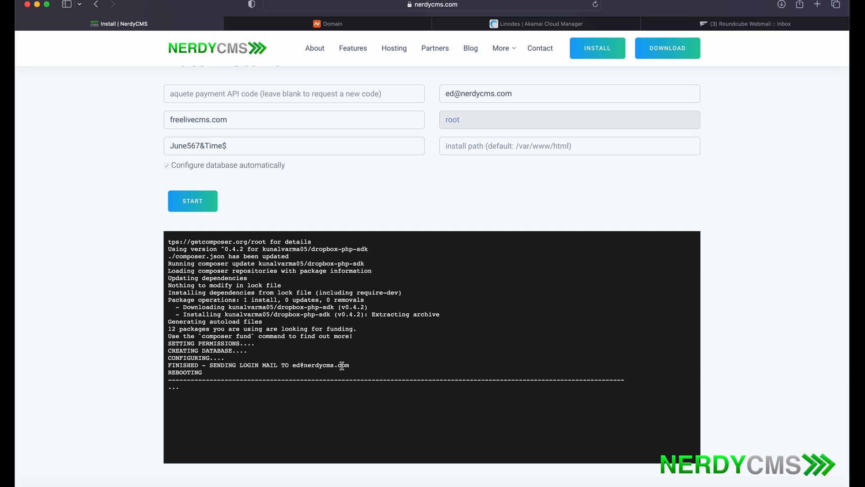
# - Open the Welcome to NerdyCMS email in Roundcube and review the site URL and database details
pyautogui.click(760, 25)
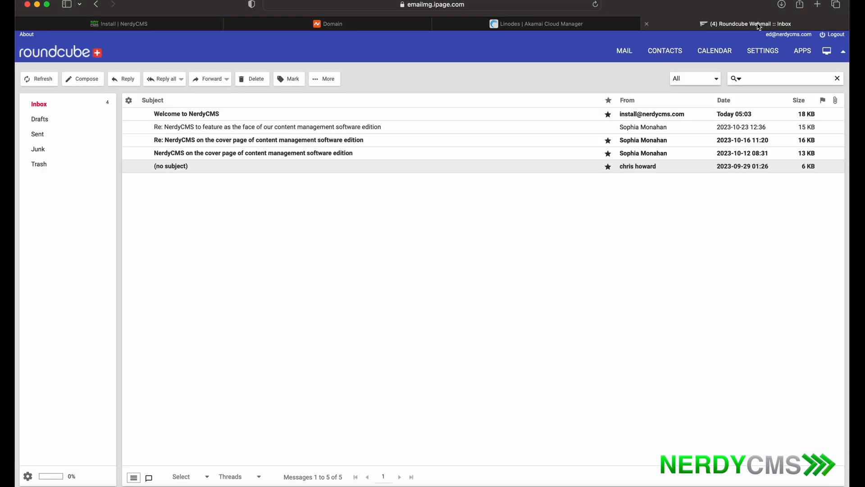
pyautogui.doubleClick(201, 116)
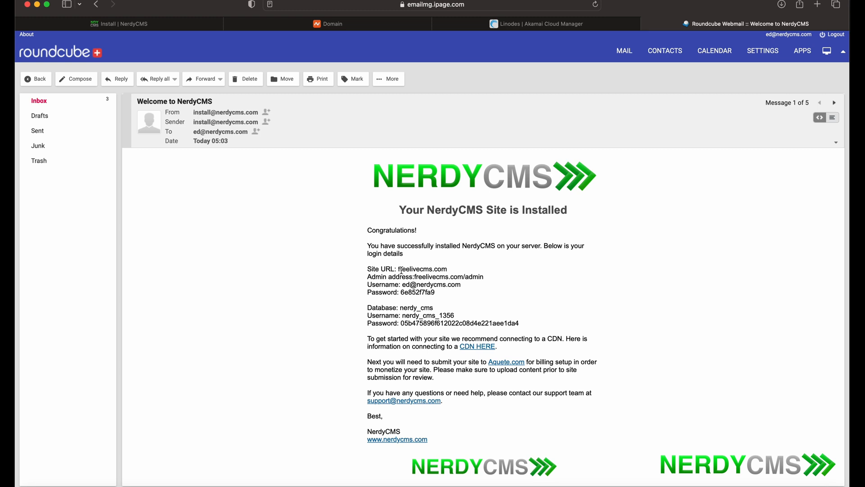
pyautogui.moveTo(399, 269); pyautogui.dragTo(402, 291)
pyautogui.moveTo(434, 308); pyautogui.dragTo(401, 309)
pyautogui.click(526, 328)
pyautogui.moveTo(526, 327); pyautogui.dragTo(465, 322)
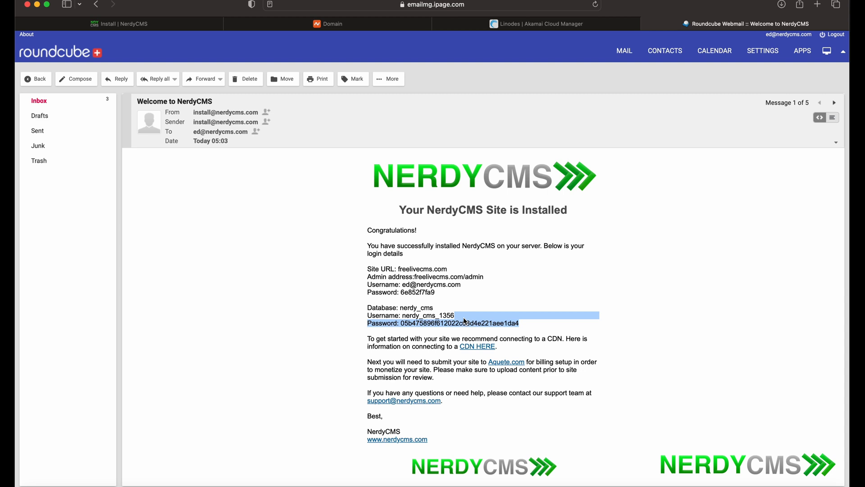
# - Copy the freelivecms.com site URL from the email and load it in a new tab
pyautogui.click(451, 271)
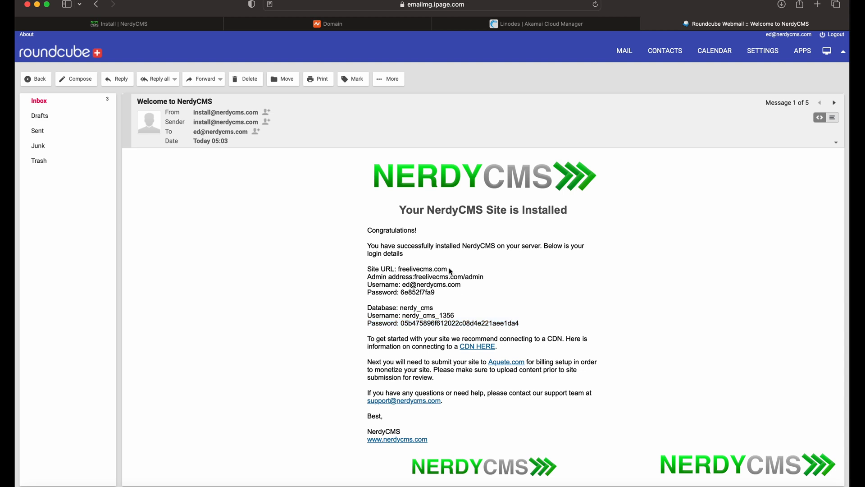
pyautogui.moveTo(451, 272); pyautogui.dragTo(397, 270)
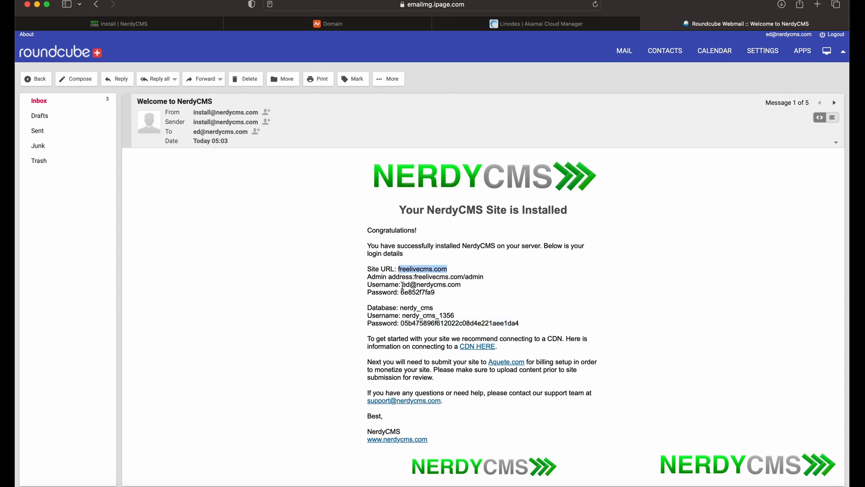
pyautogui.click(818, 4)
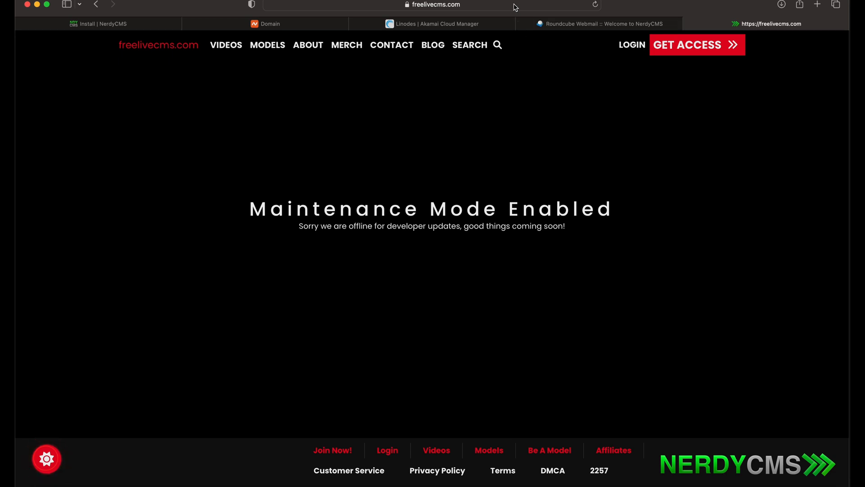
# - Copy the admin password from the email and load freelivecms.com/admin in the site tab
pyautogui.click(575, 24)
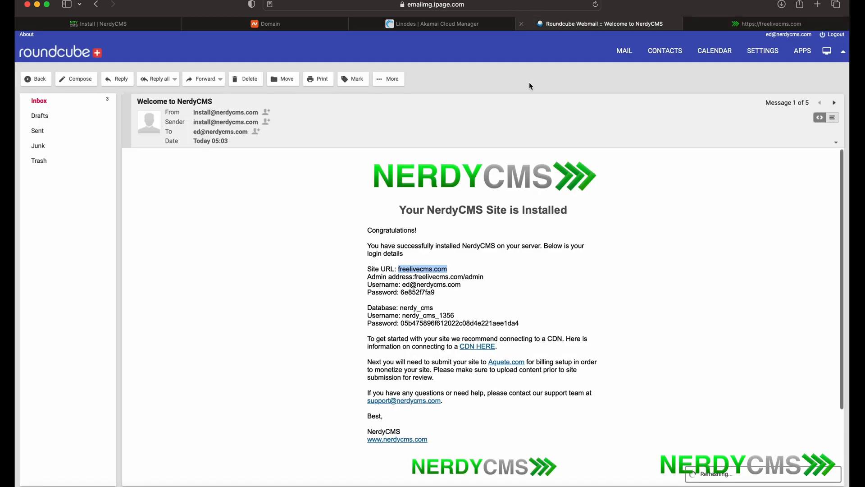
pyautogui.moveTo(438, 292); pyautogui.dragTo(402, 292)
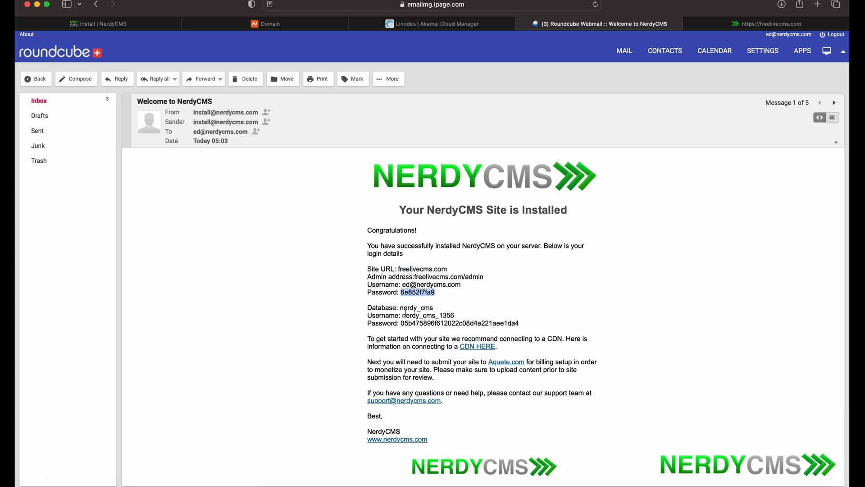
pyautogui.click(771, 23)
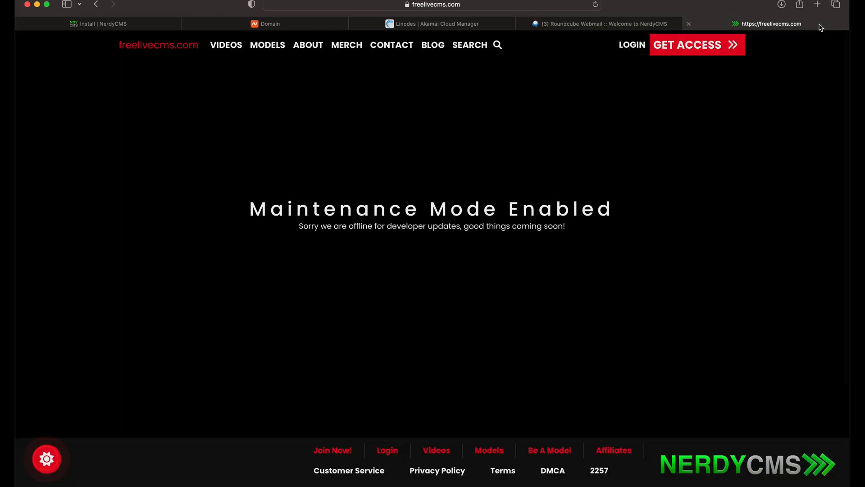
pyautogui.click(540, 7)
pyautogui.write('admin')
pyautogui.press('Return')
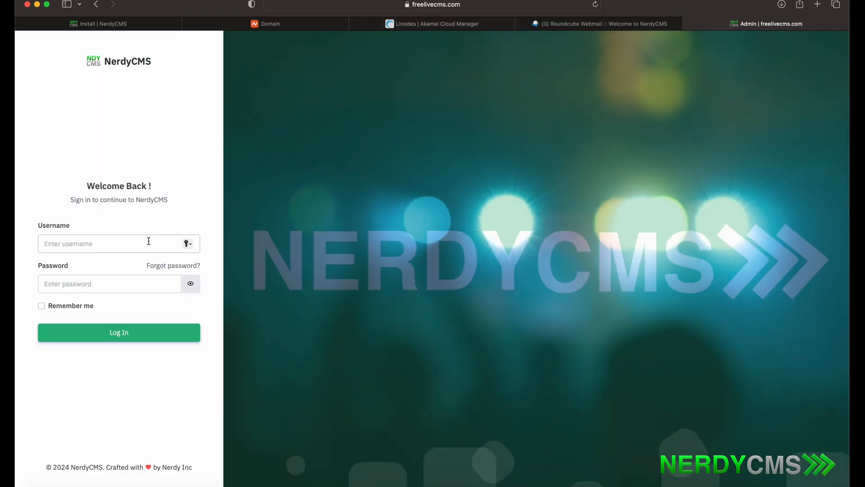
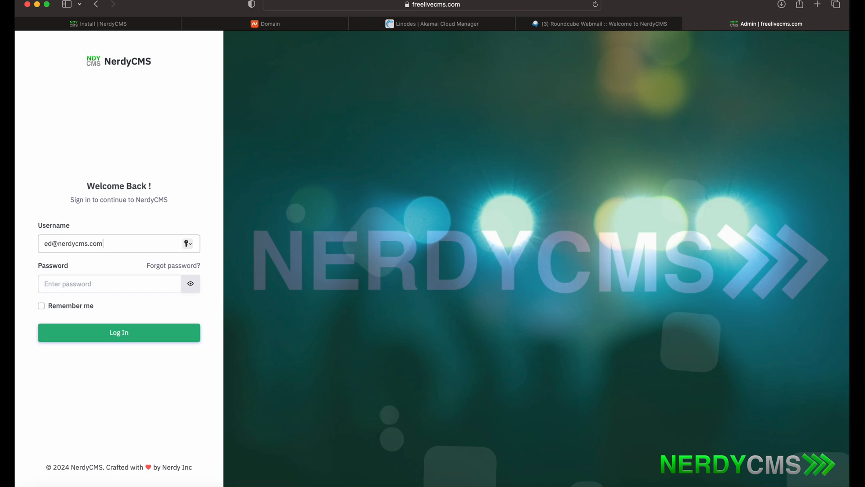
# - Sign in to NerdyCMS admin with the emailed username and pasted password, declining to save it
pyautogui.press('Tab')
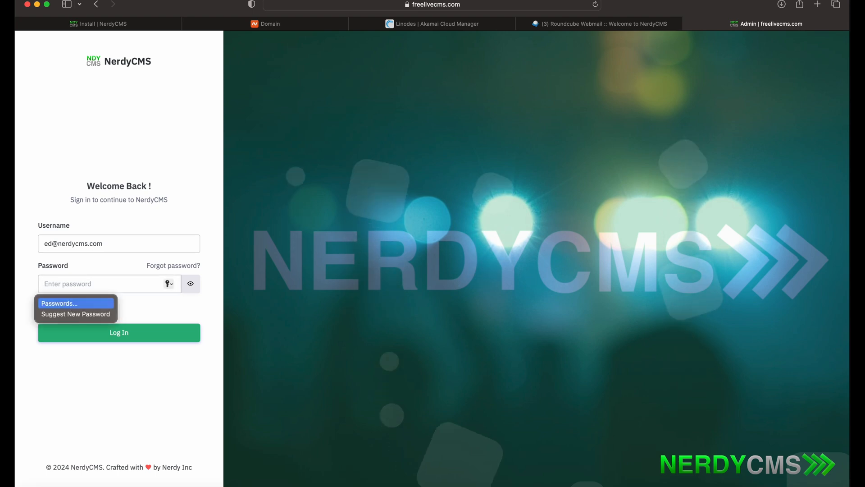
pyautogui.press('super+v')
pyautogui.press('Return')
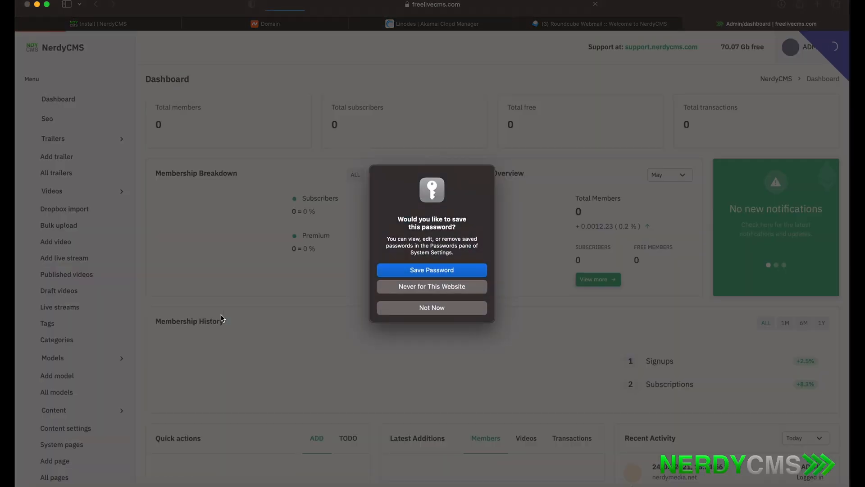
pyautogui.click(385, 305)
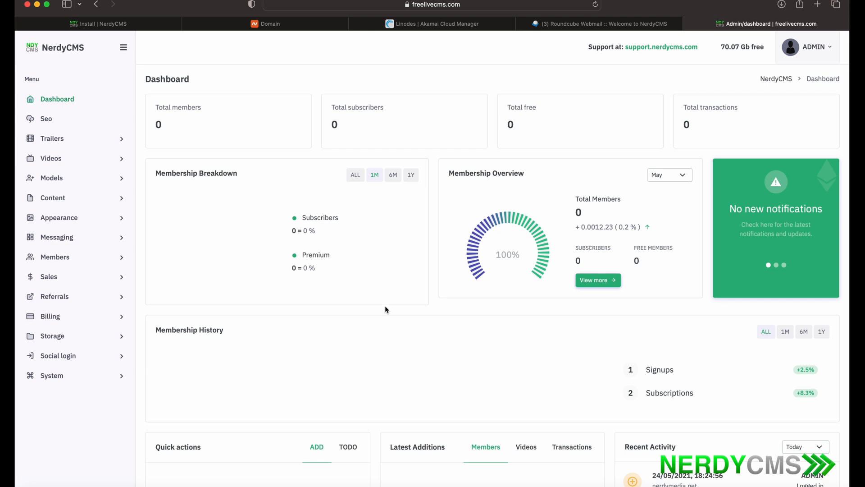